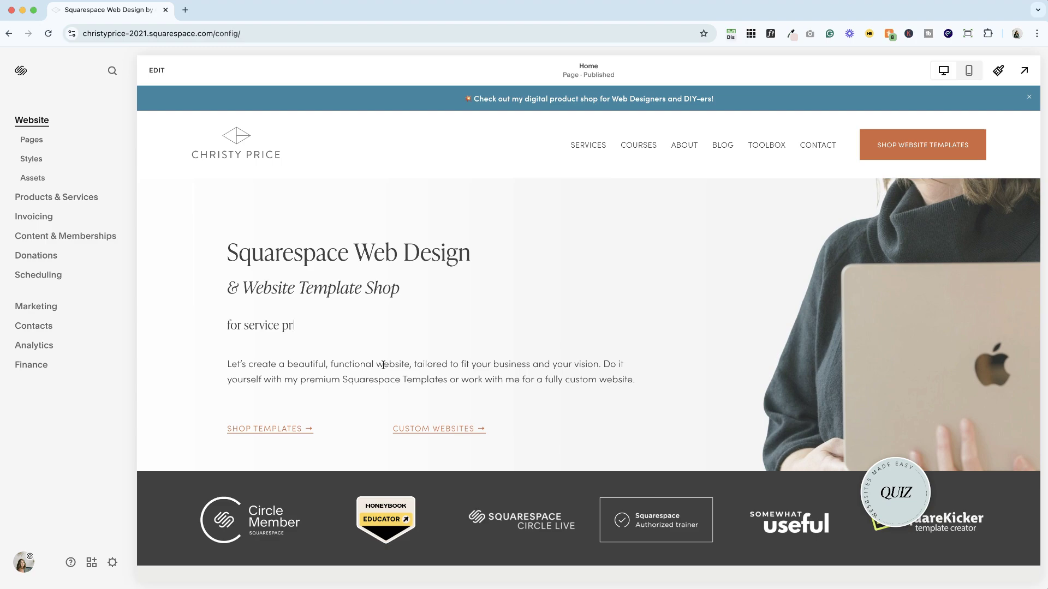
Inspect the home page footer in the editor, then exit without making changes.
scroll(384, 365, down, 10)
scroll(383, 365, down, 20)
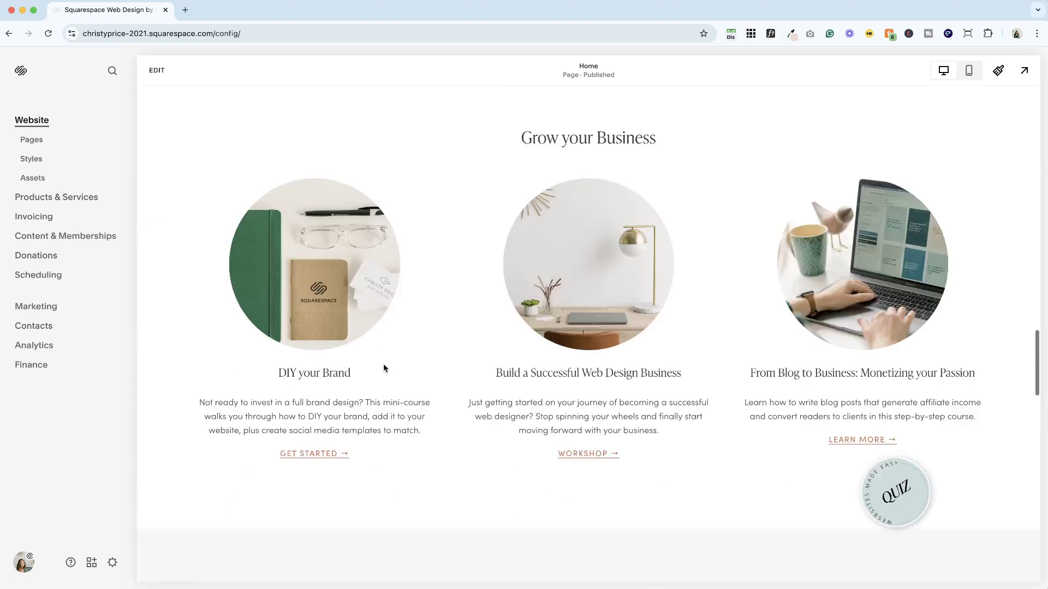
scroll(385, 369, down, 6)
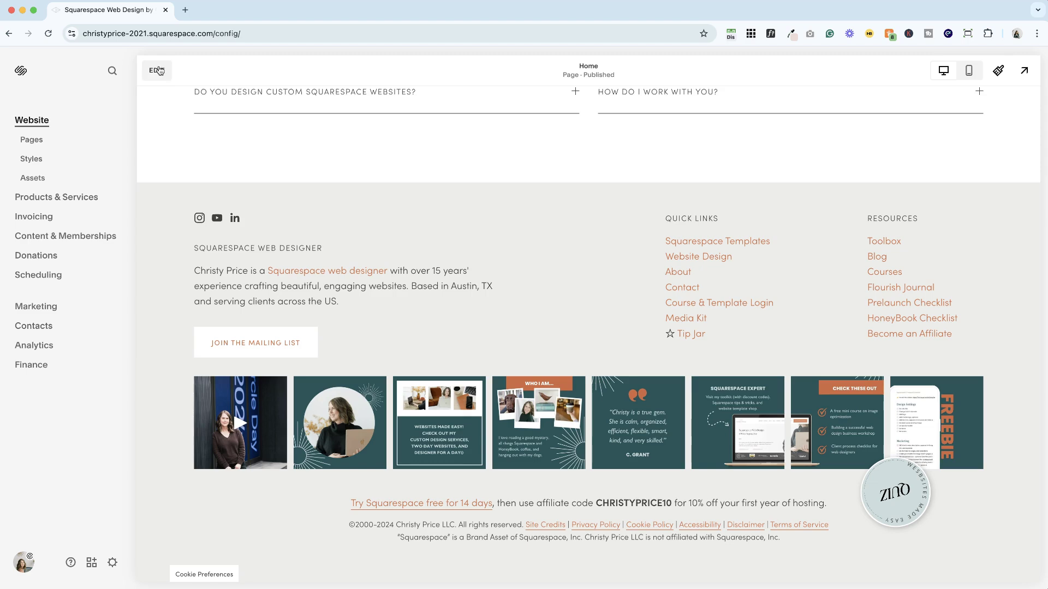
click(157, 70)
click(546, 397)
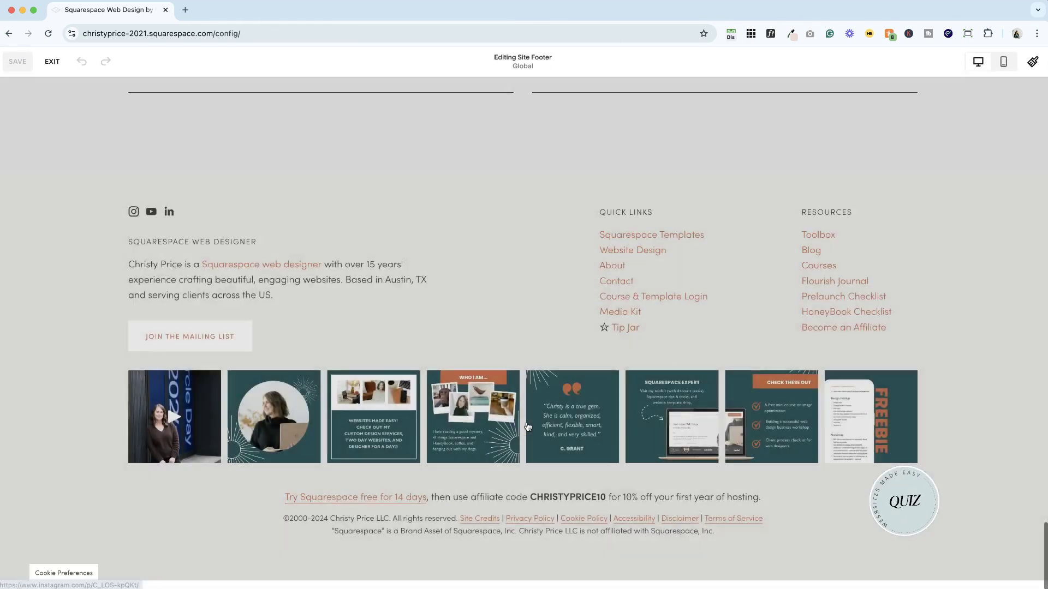
scroll(526, 431, down, 1)
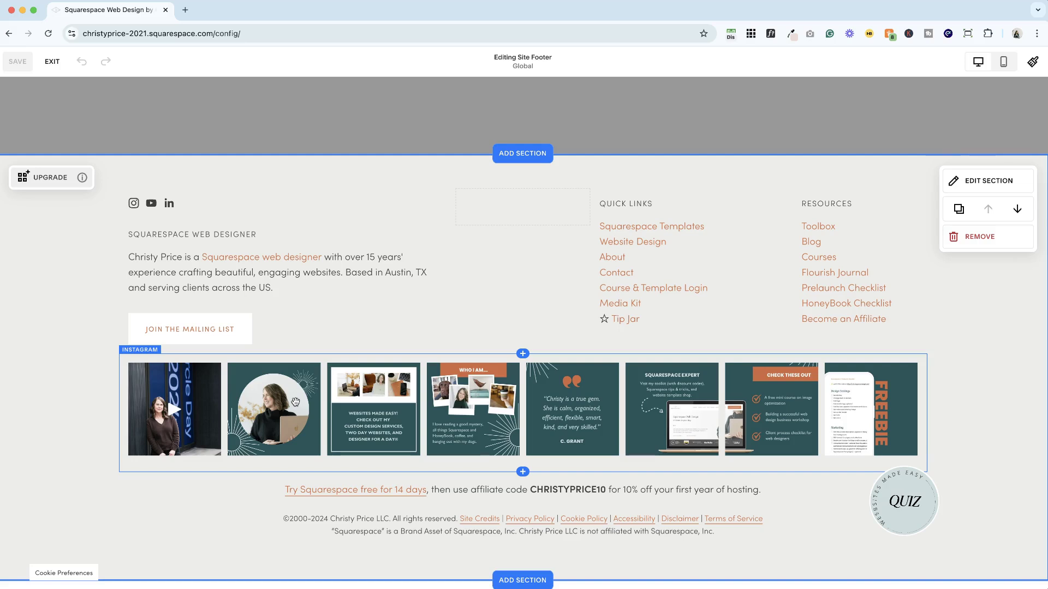
scroll(295, 327, up, 3)
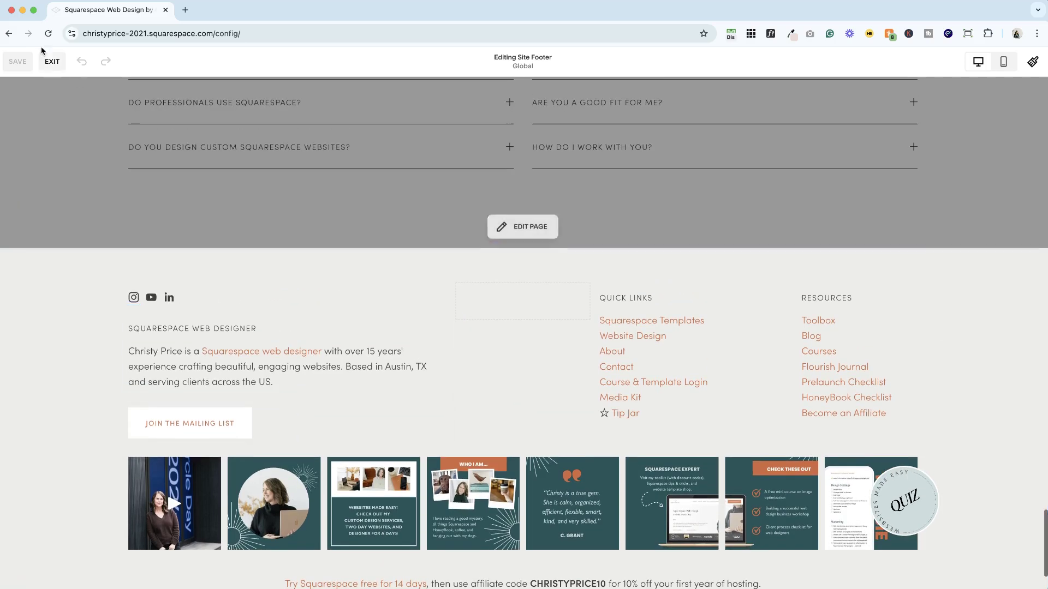
click(51, 62)
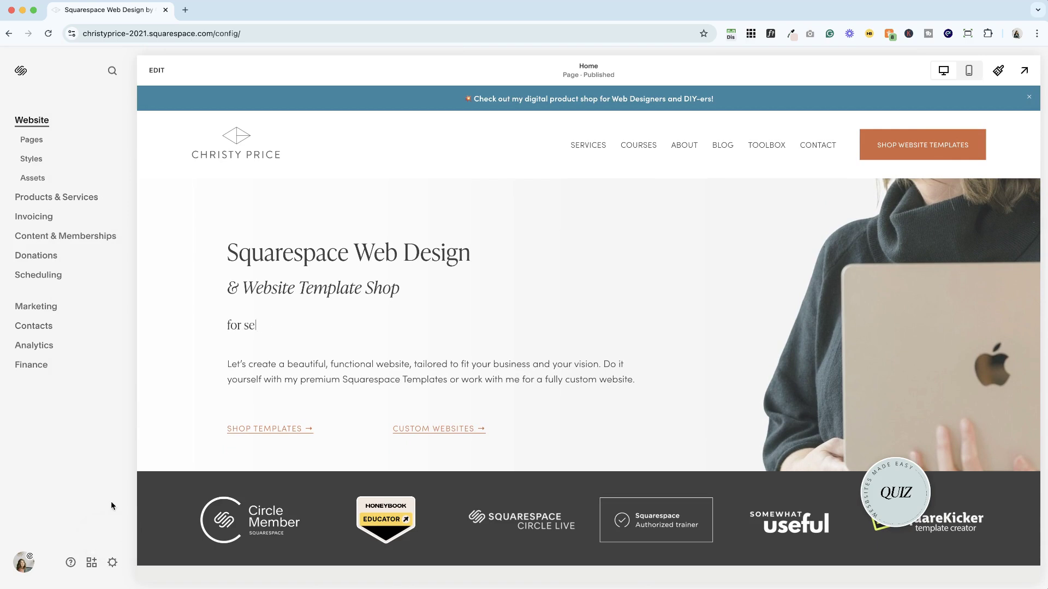
Search settings for 'conne' and open Connected Accounts.
key(slash)
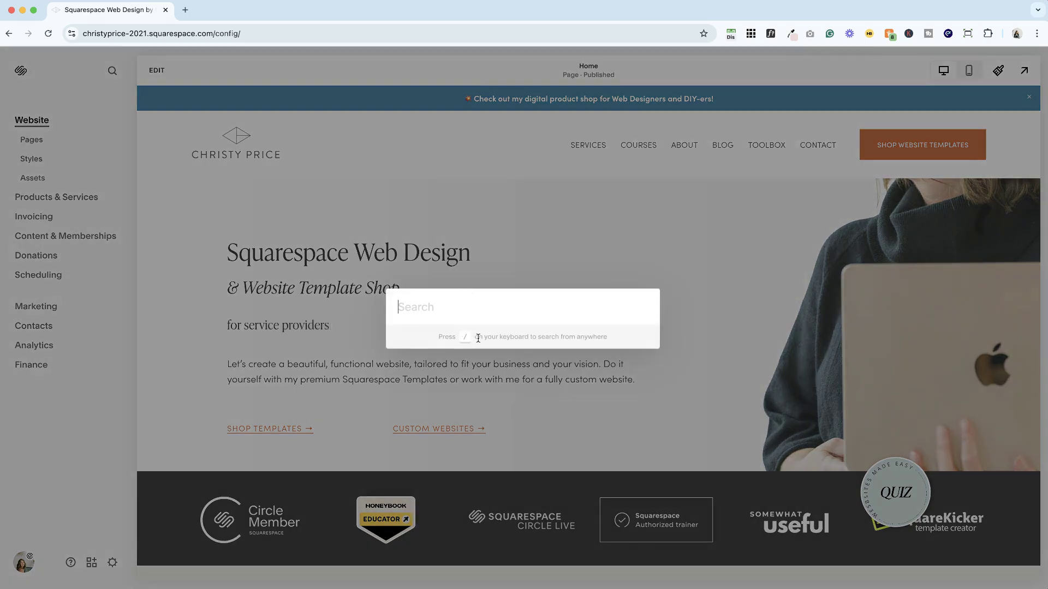
text(conne)
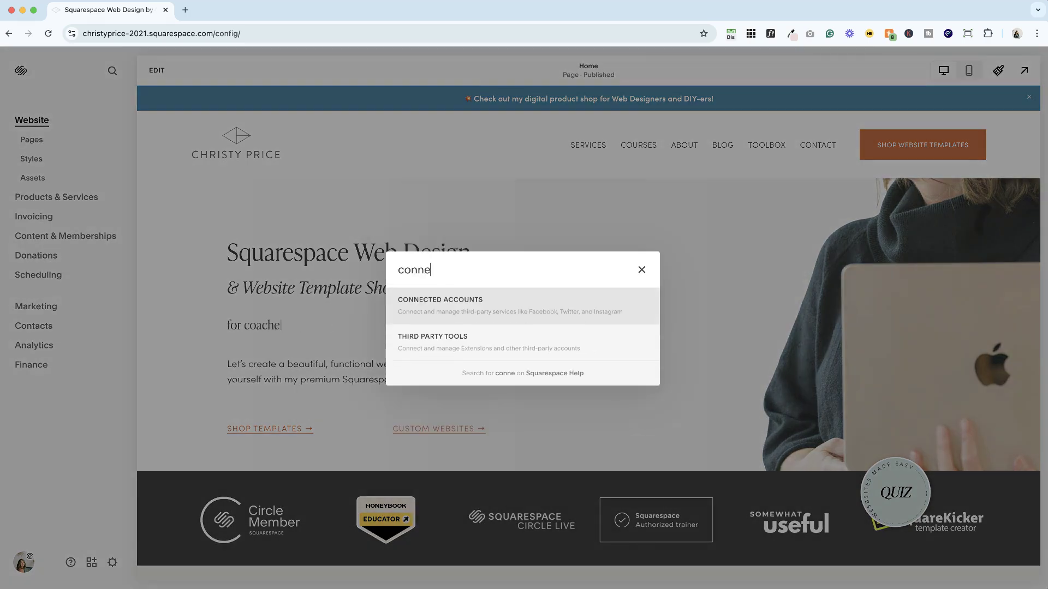
click(442, 312)
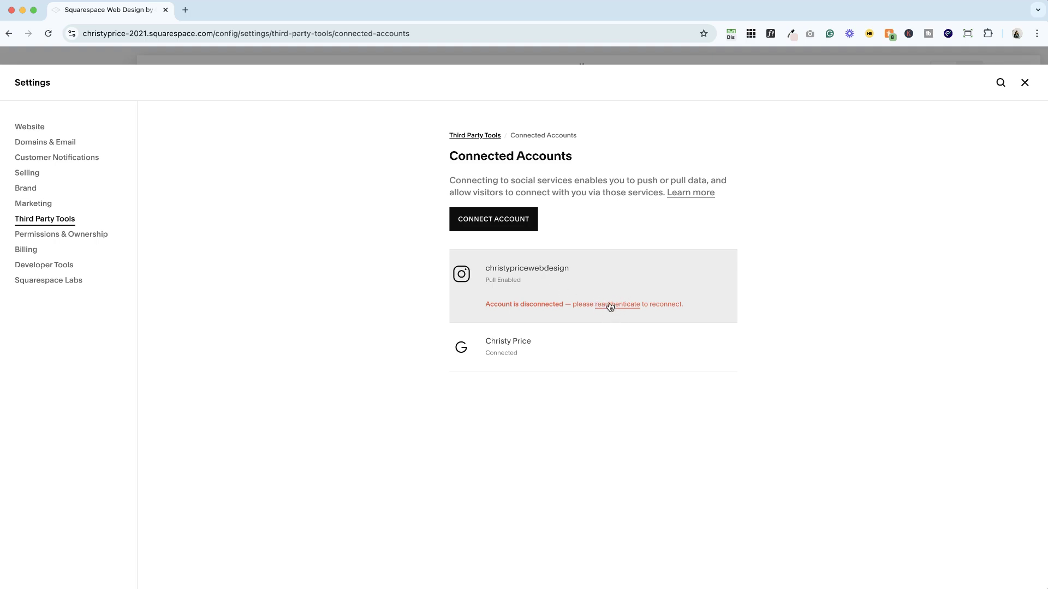
Check the Instagram profile in a new tab, then return to the Squarespace settings tab.
click(186, 10)
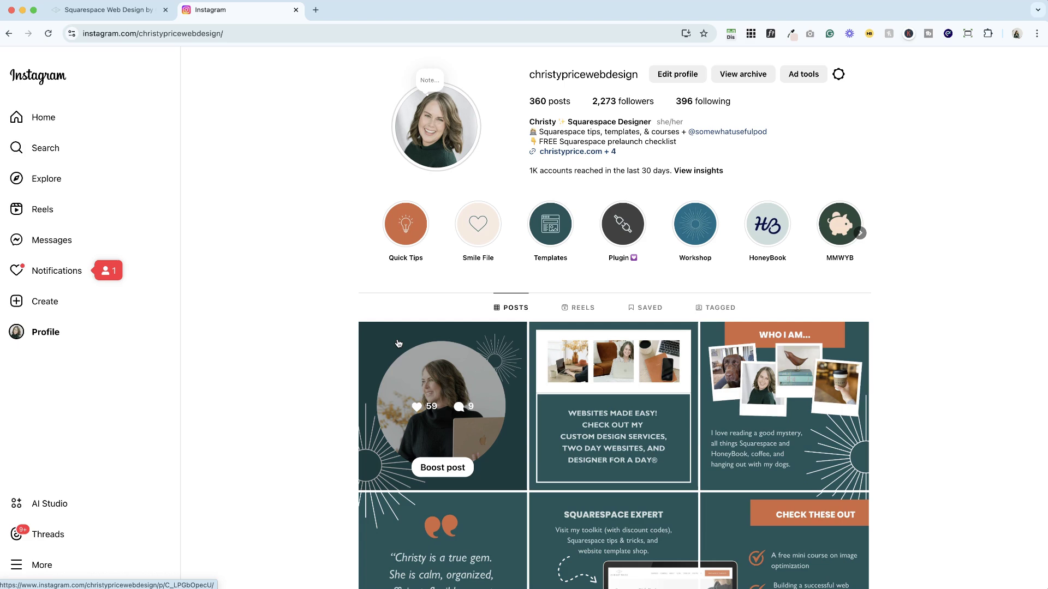
scroll(398, 343, down, 1)
scroll(397, 267, up, 1)
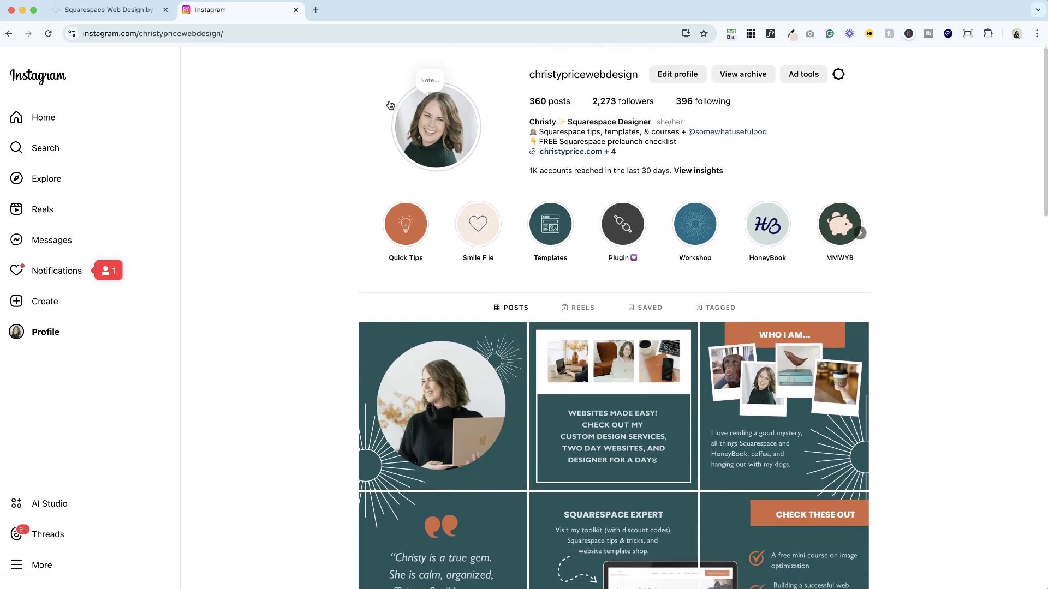
click(108, 10)
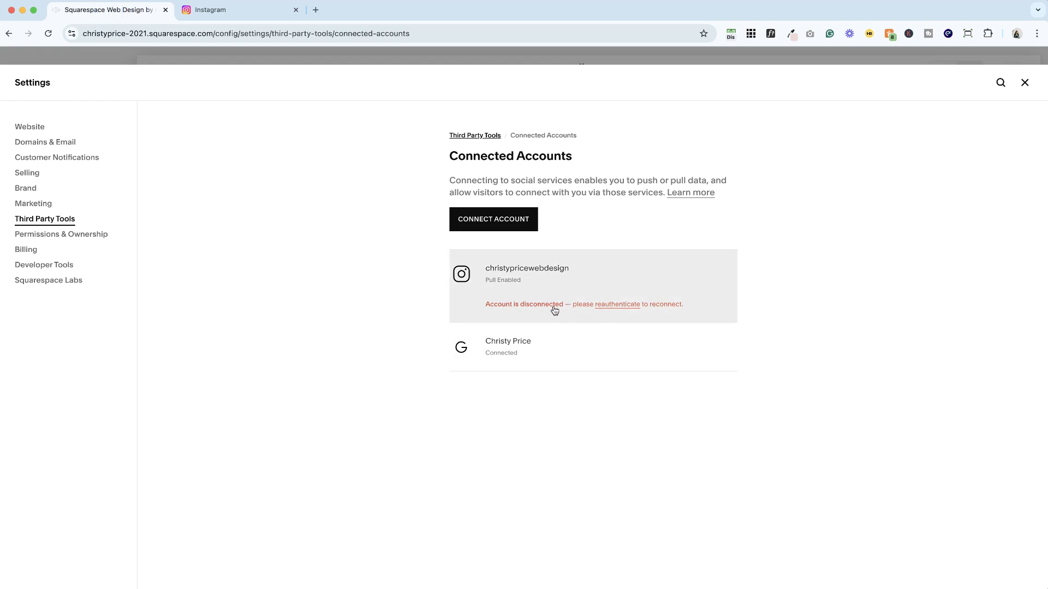
Reauthenticate the Instagram account and allow Squarespace access in the authorization popup.
click(636, 305)
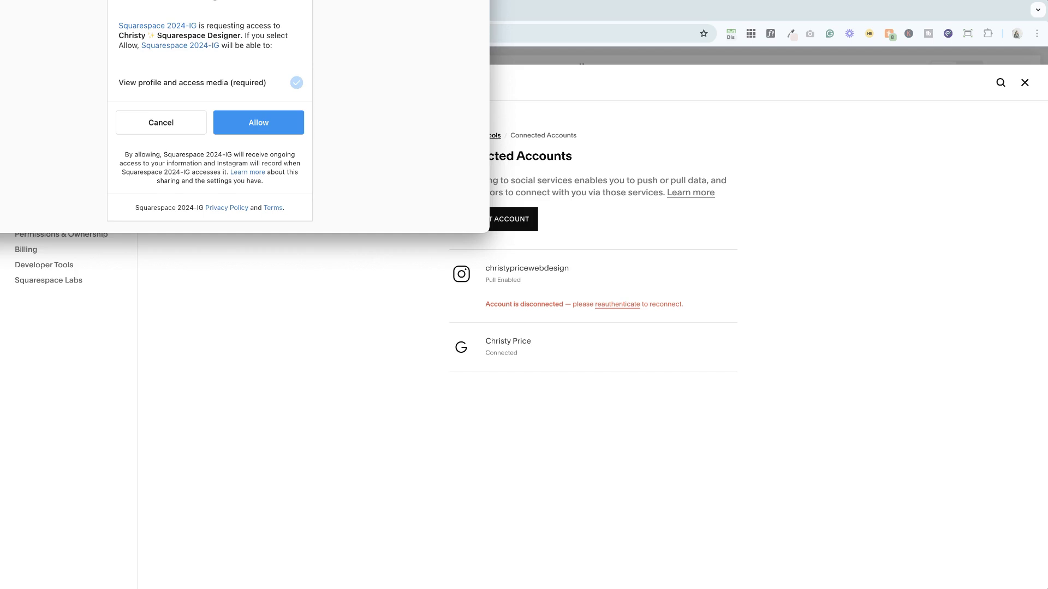
drag(240, 0, 480, 133)
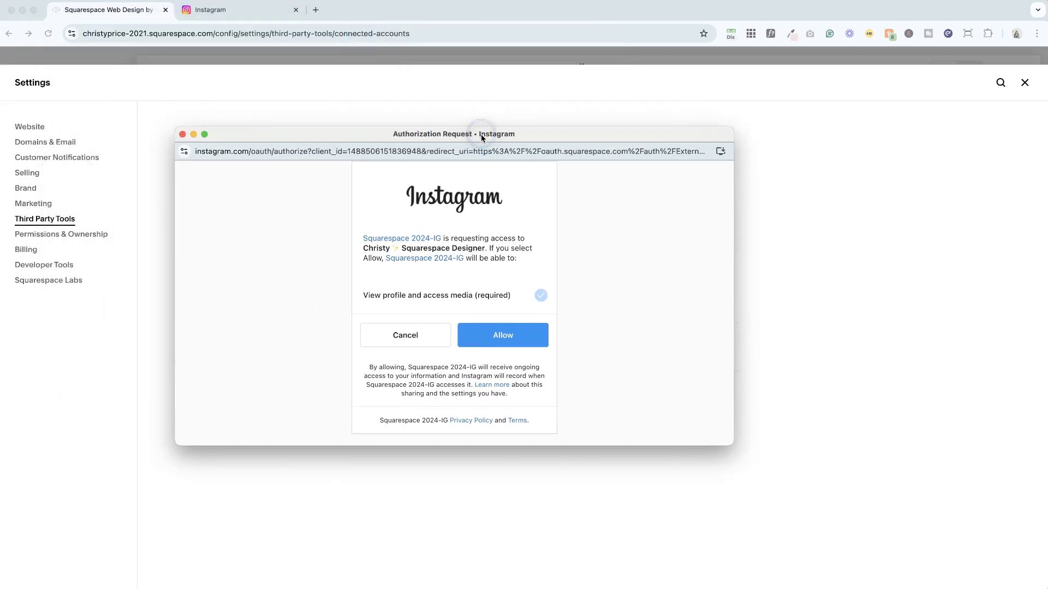
click(507, 341)
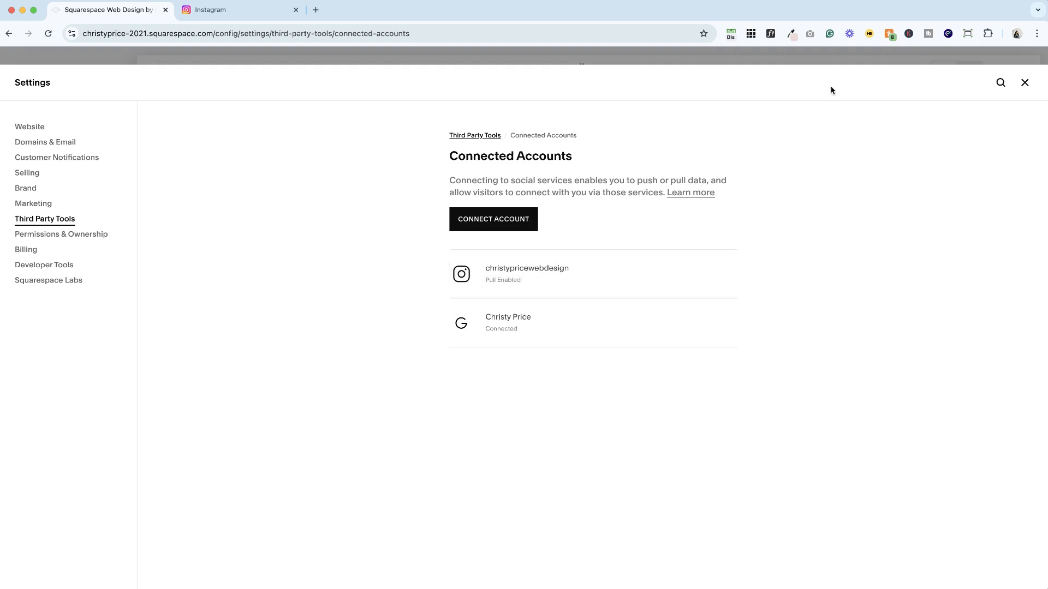
Close Settings and review the home page down to the footer.
click(1025, 83)
scroll(521, 338, down, 20)
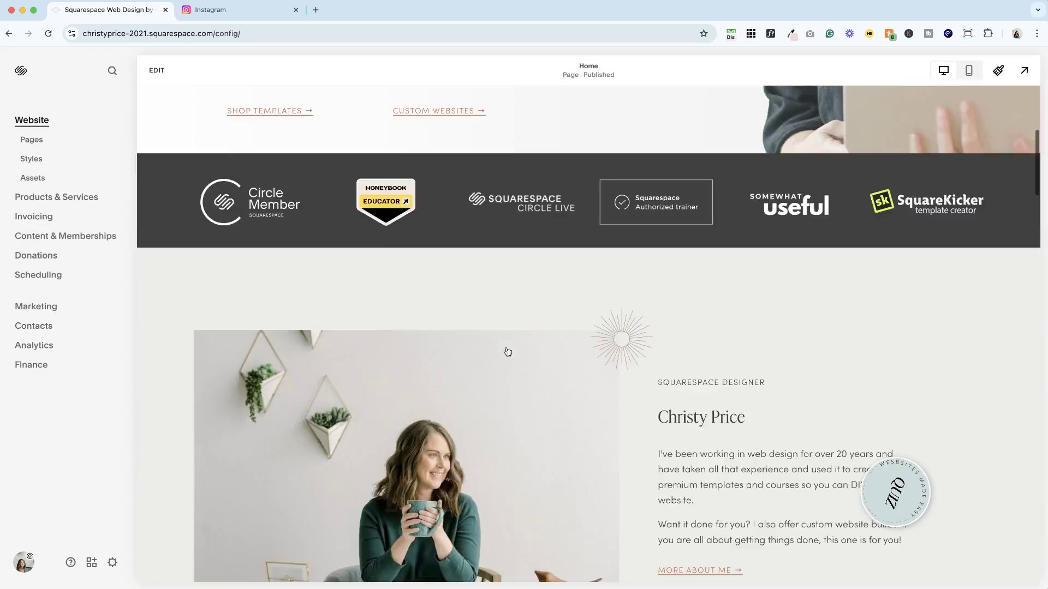
scroll(506, 352, down, 2)
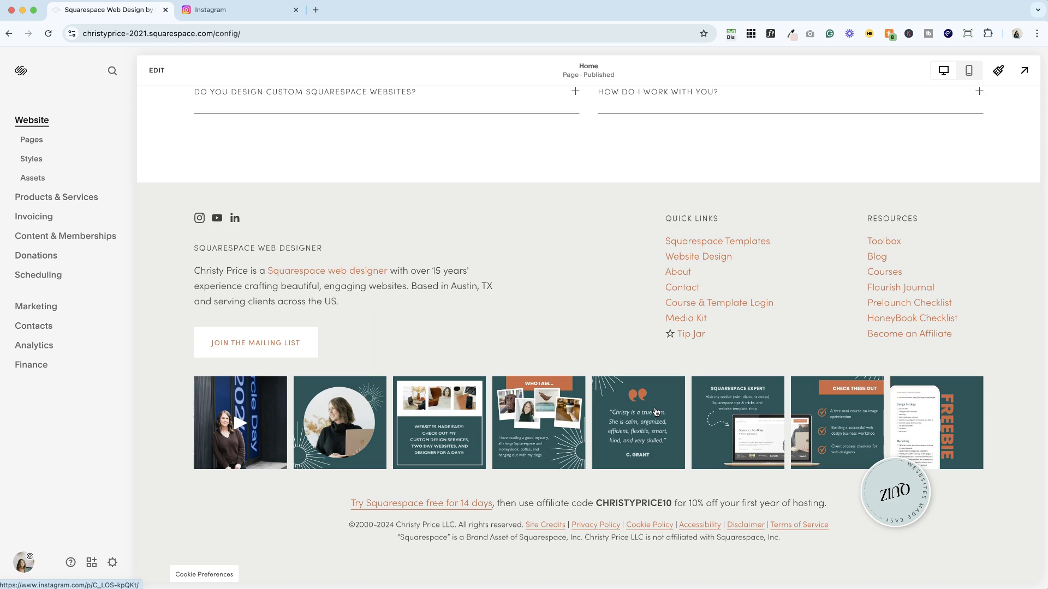
key(super+Up)
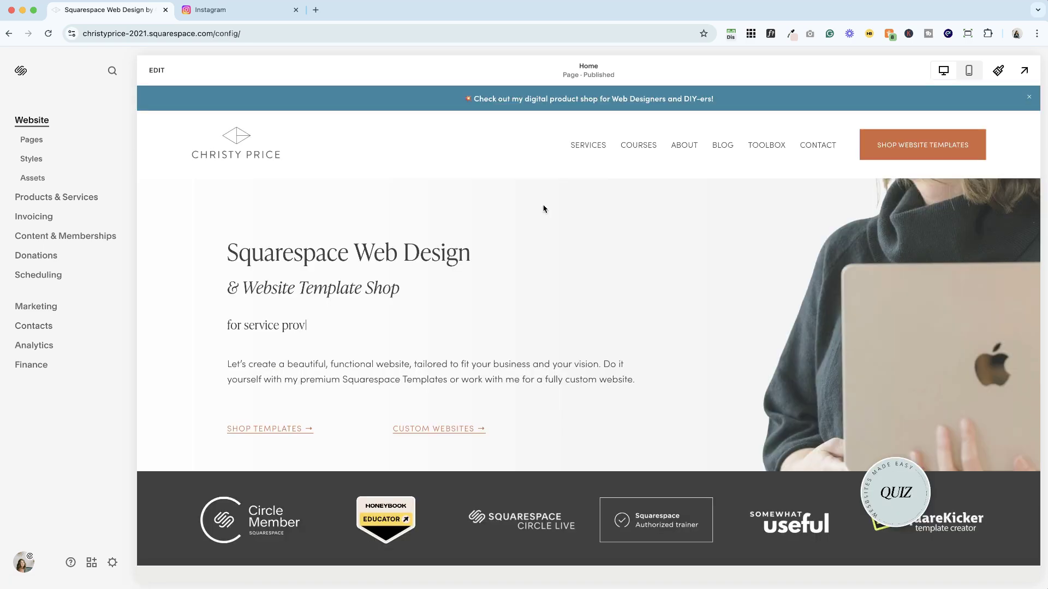
scroll(543, 209, down, 1)
key(super+Down)
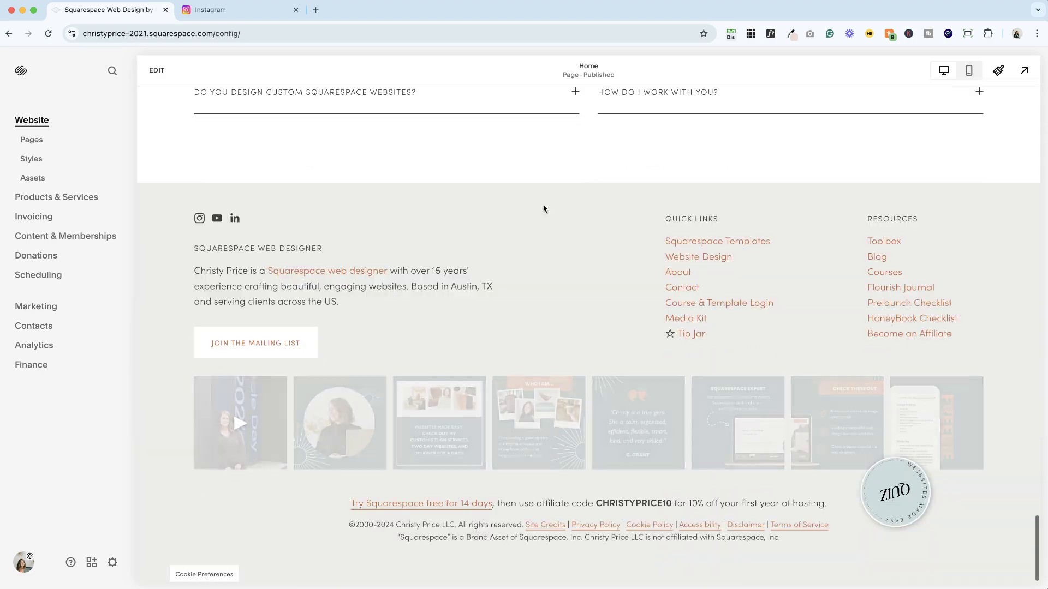
Confirm the footer Instagram block uses the reconnected account, then leave the editor.
click(156, 70)
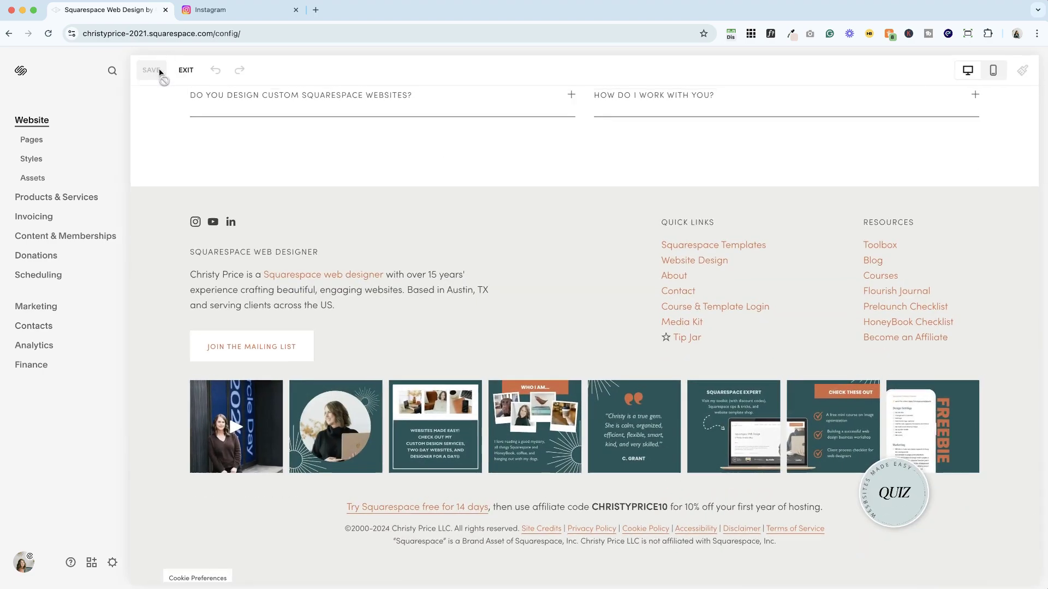
scroll(502, 321, down, 7)
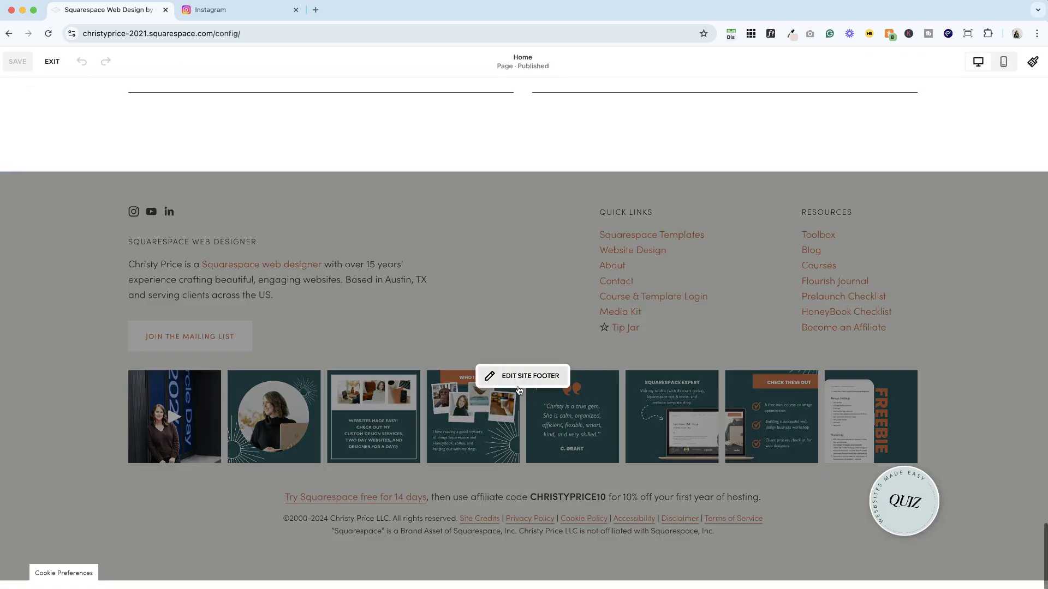
click(538, 377)
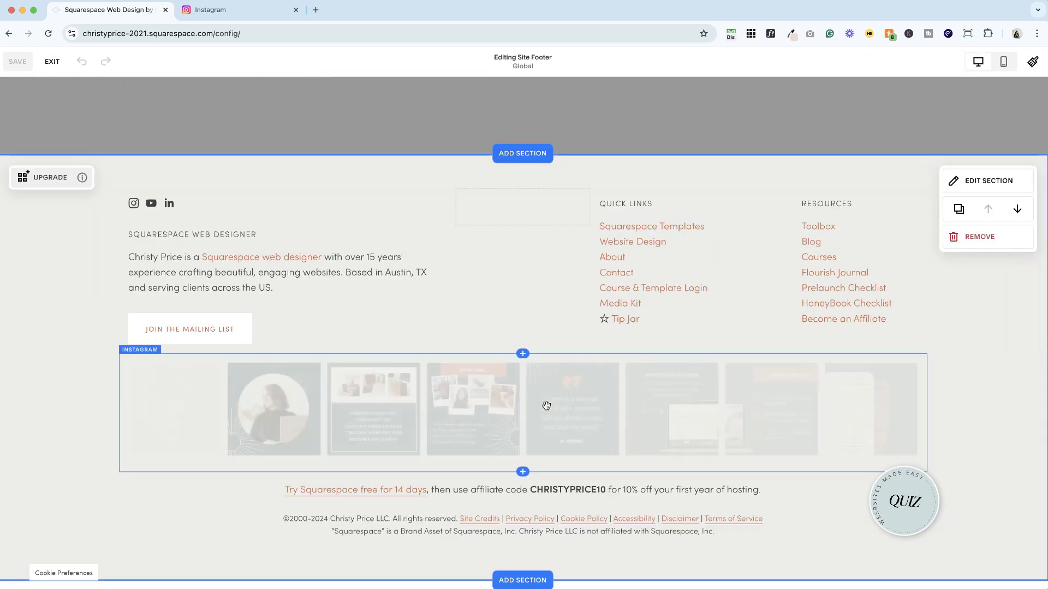
double_click(544, 404)
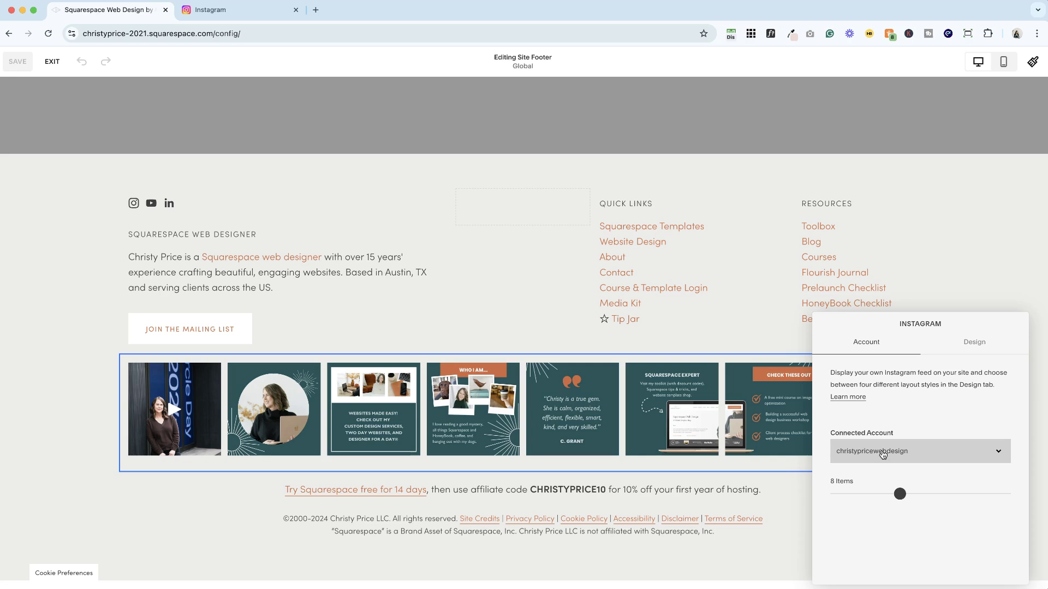
click(881, 453)
click(910, 413)
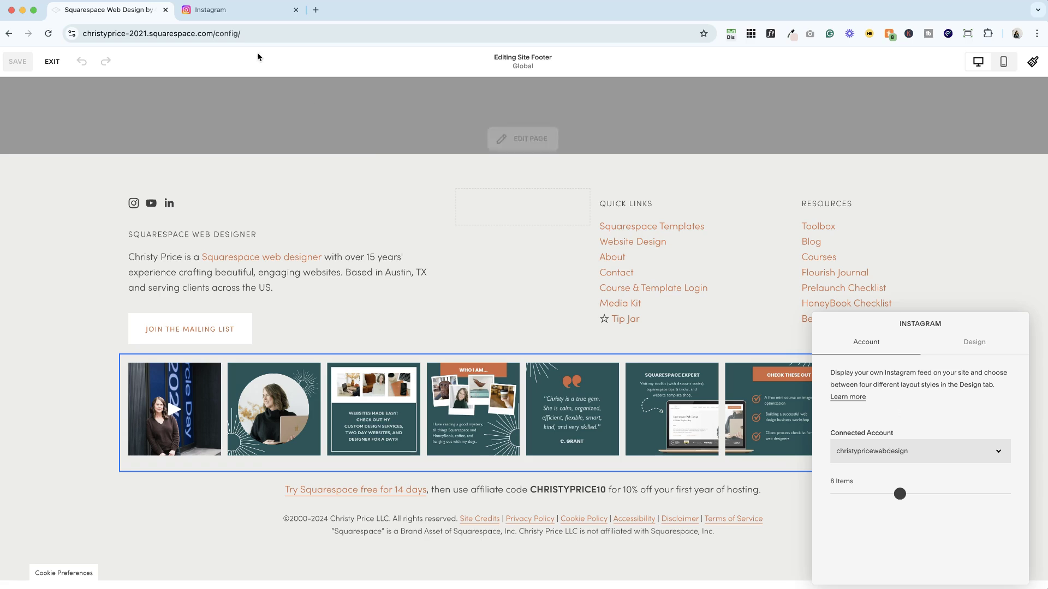
click(53, 61)
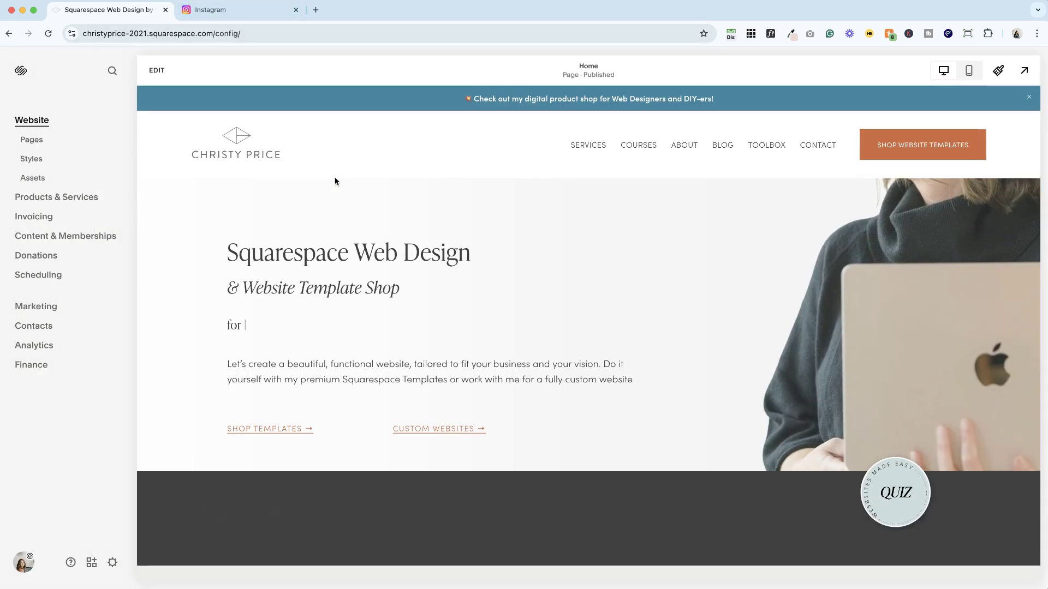
key(super+k)
text(conn)
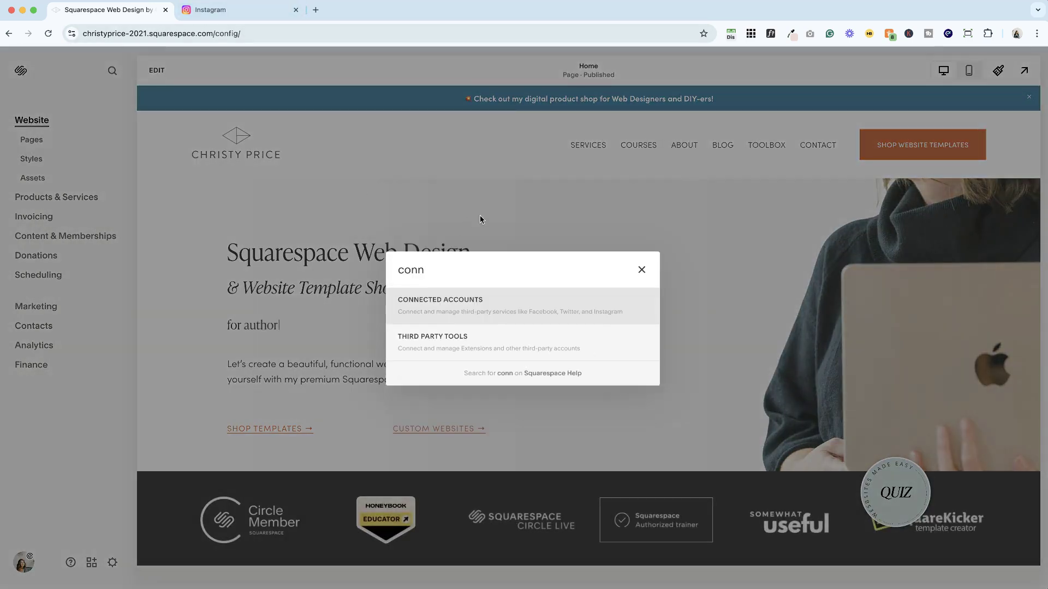
click(507, 306)
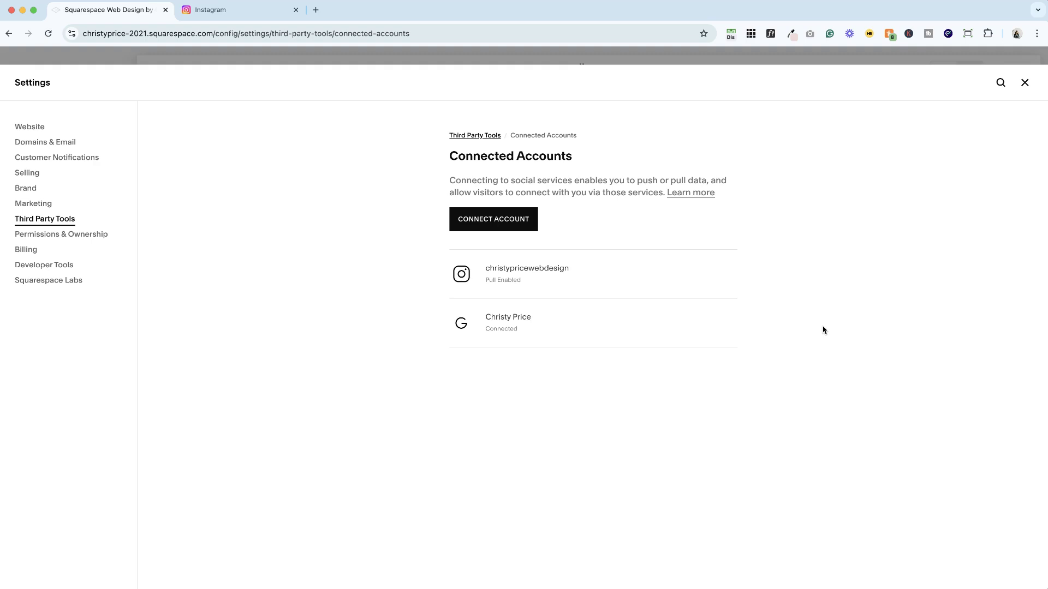
click(1024, 82)
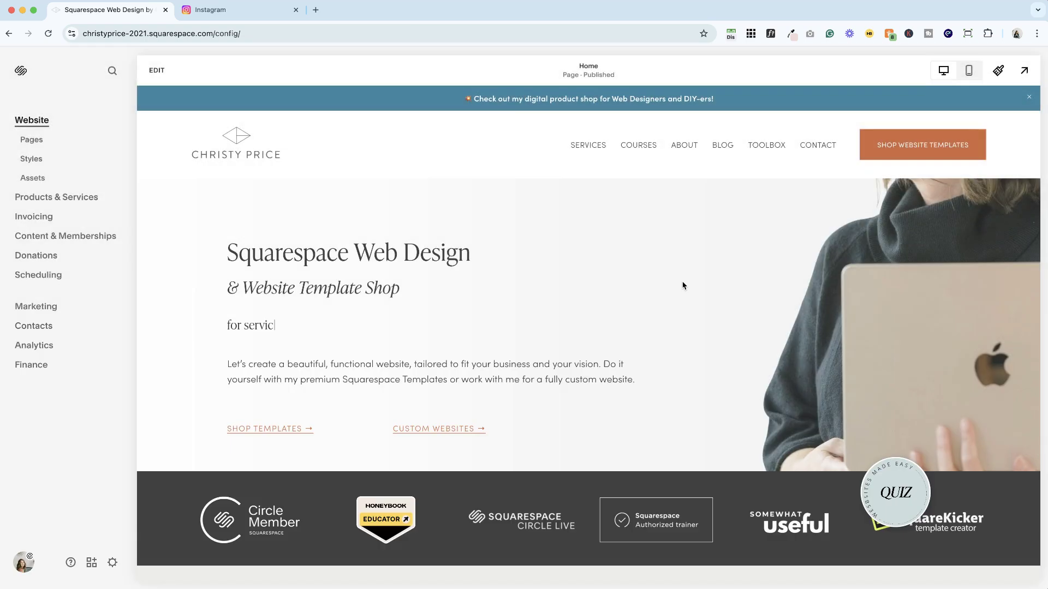
text(oviders)
click(212, 10)
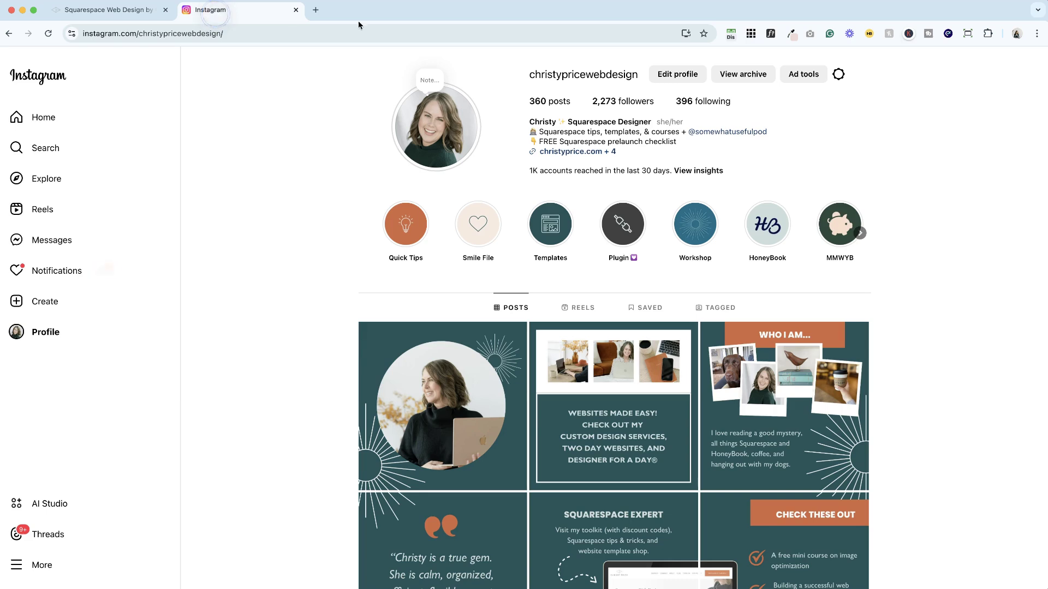
click(98, 16)
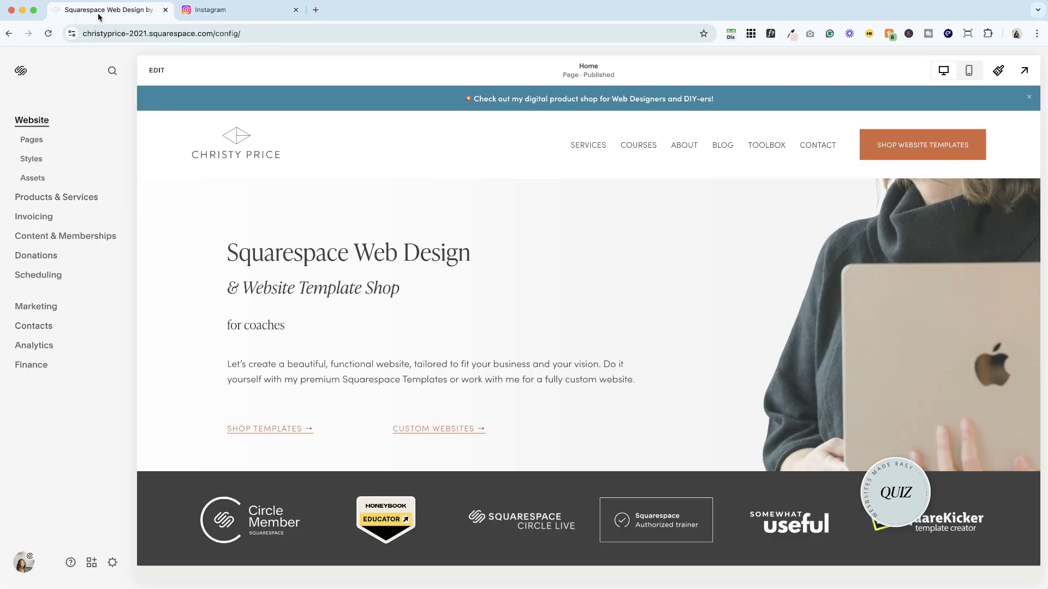